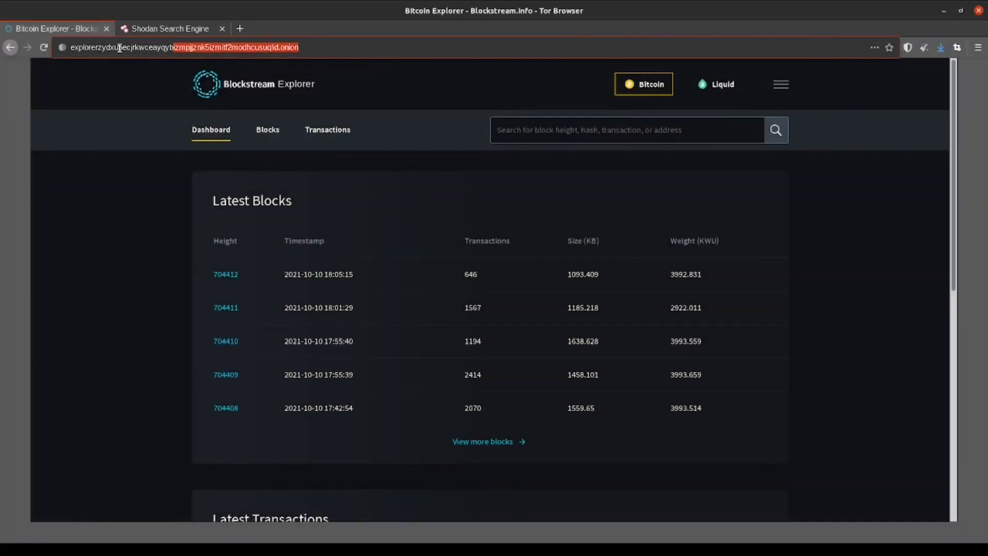
Select the Blockstream Explorer onion address in the Tor Browser address bar.
left_click_drag(119, 48, 48, 47)
key("ctrl+c")
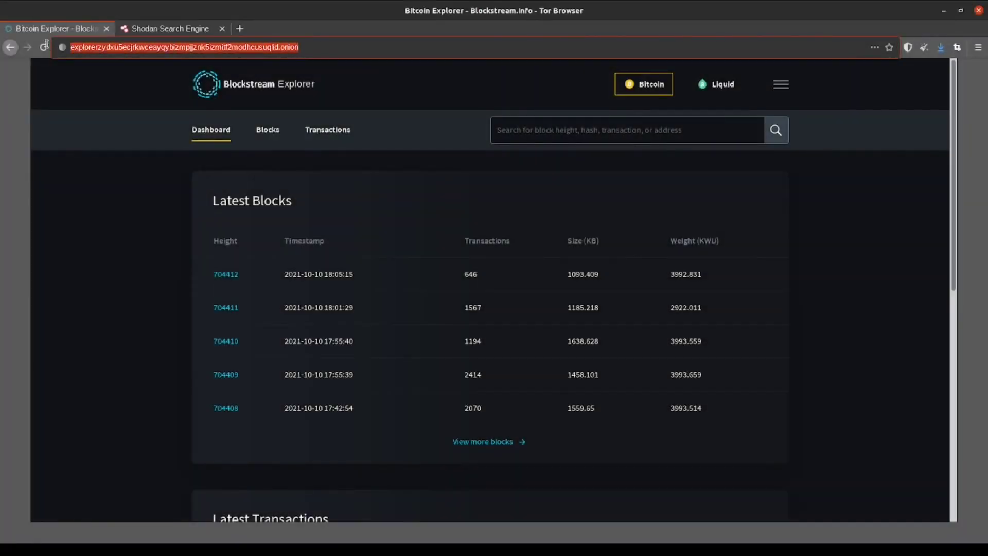
Search Shodan for the explorer's onion address and open the Bitcoin Explorer host result.
left_click(154, 29)
left_click(343, 106)
key("ctrl+v")
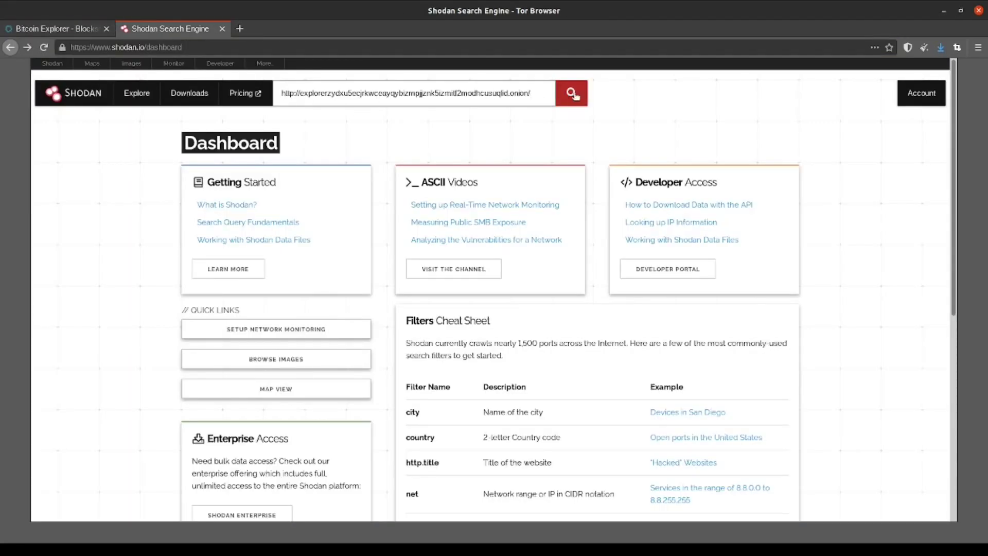
left_click(576, 97)
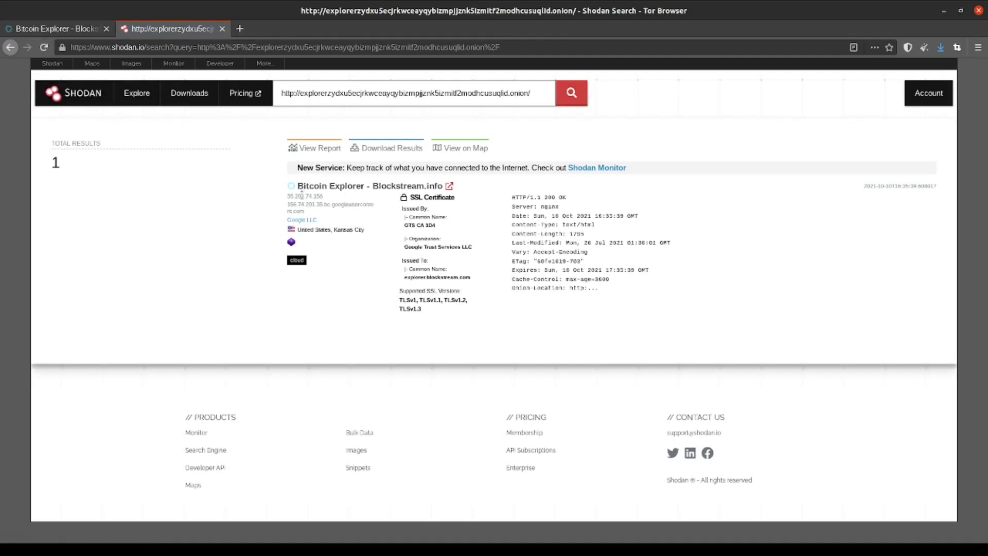
left_click(339, 191)
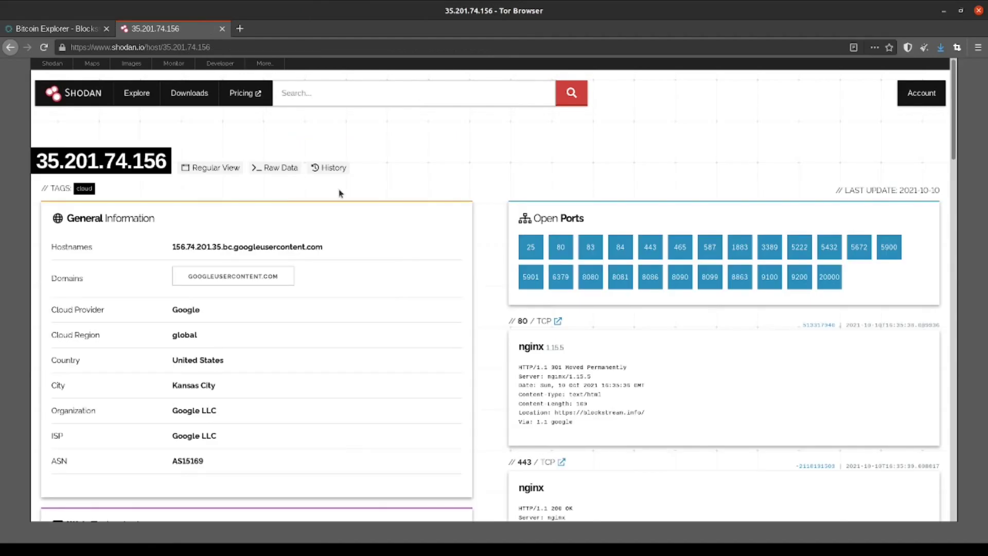
Select the Onion-Location value in the 443 banner and enter Onion-Location as the query.
scroll(530, 277, "down", 3)
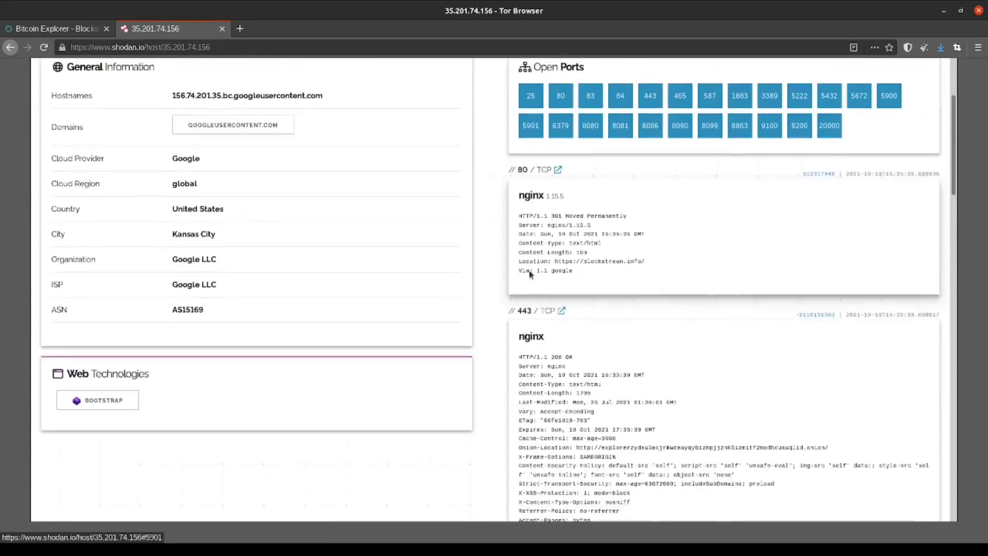
scroll(530, 275, "down", 2)
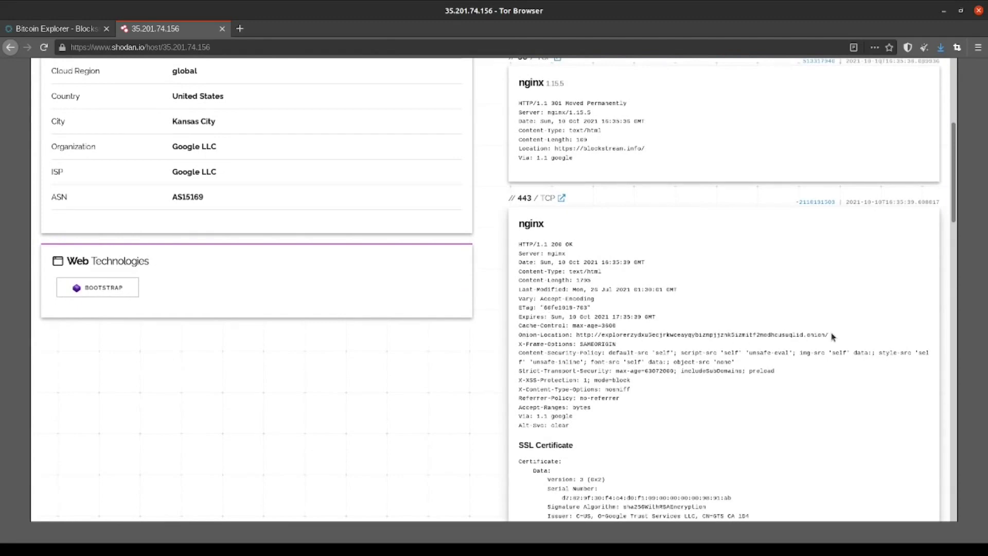
left_click_drag(833, 337, 513, 338)
key("ctrl+c")
scroll(513, 329, "up", 5)
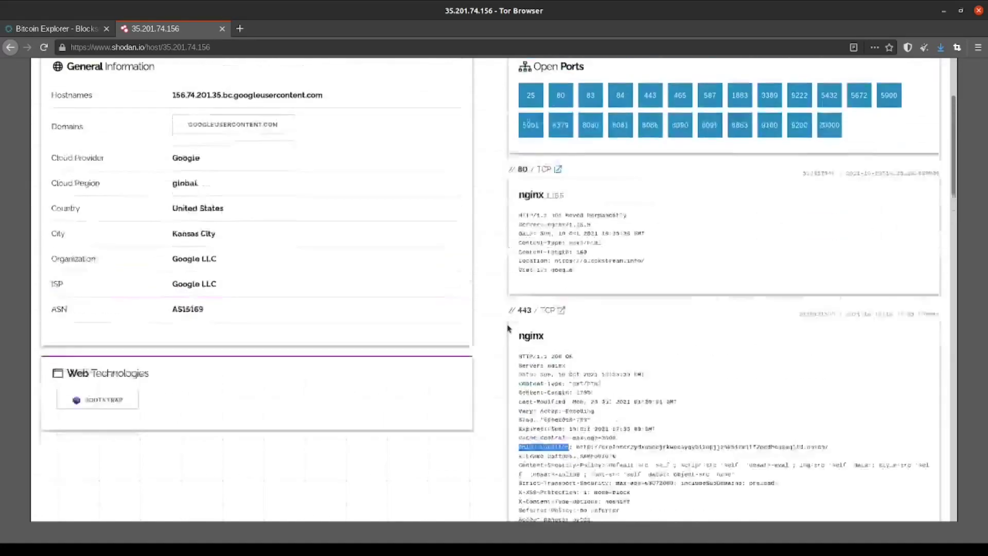
left_click(312, 94)
key("ctrl+v")
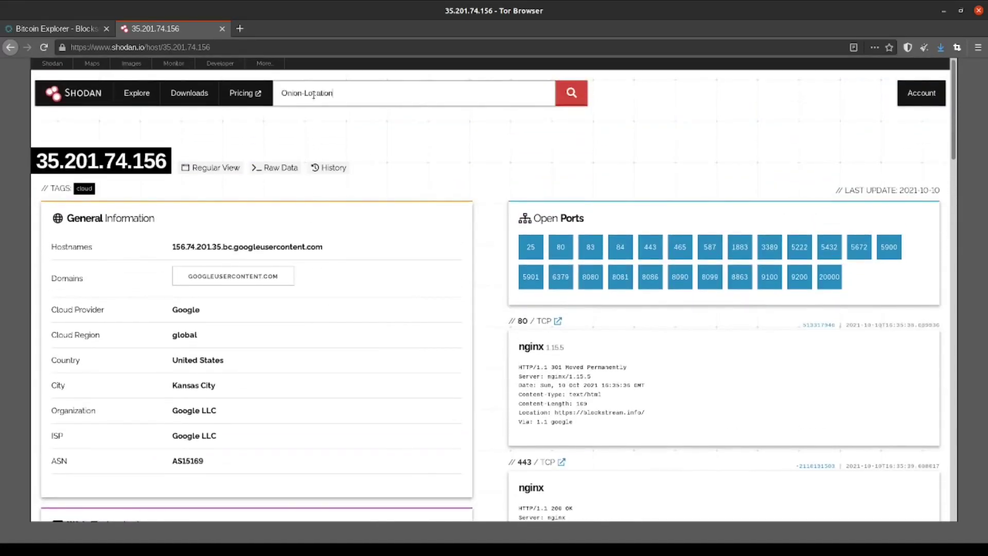
Run the Onion-Location search and scroll through its 960 results.
key("Return")
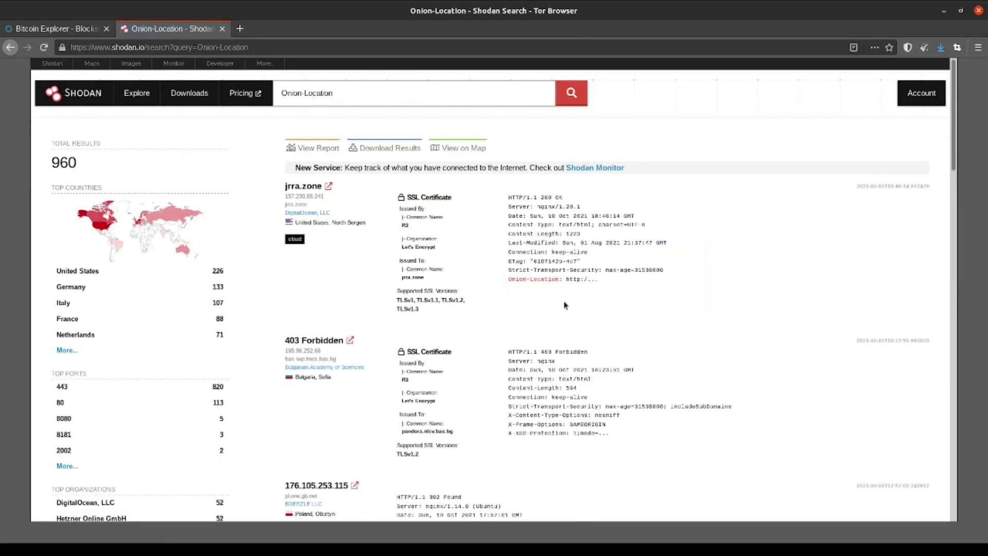
scroll(570, 447, "down", 5)
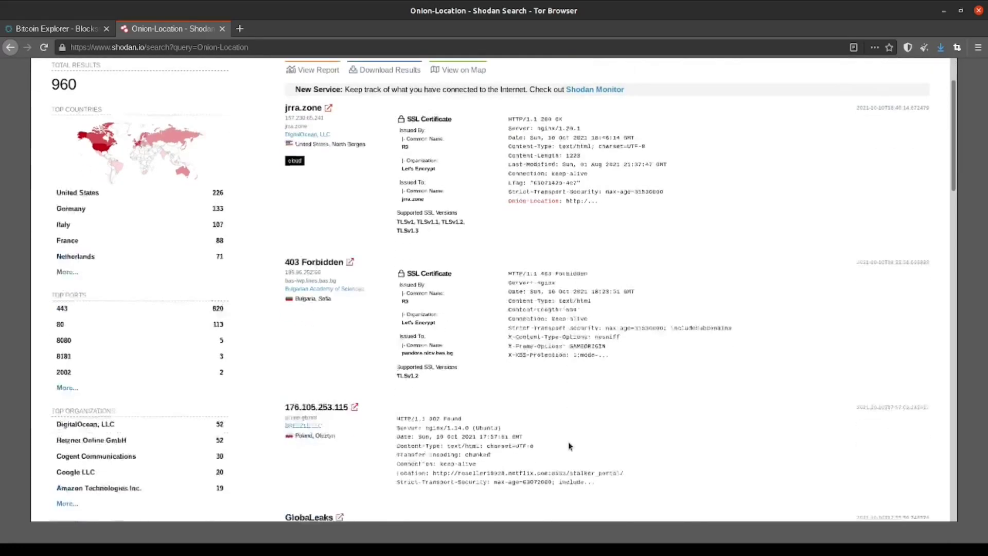
scroll(315, 257, "up", 2)
scroll(315, 257, "up", 3)
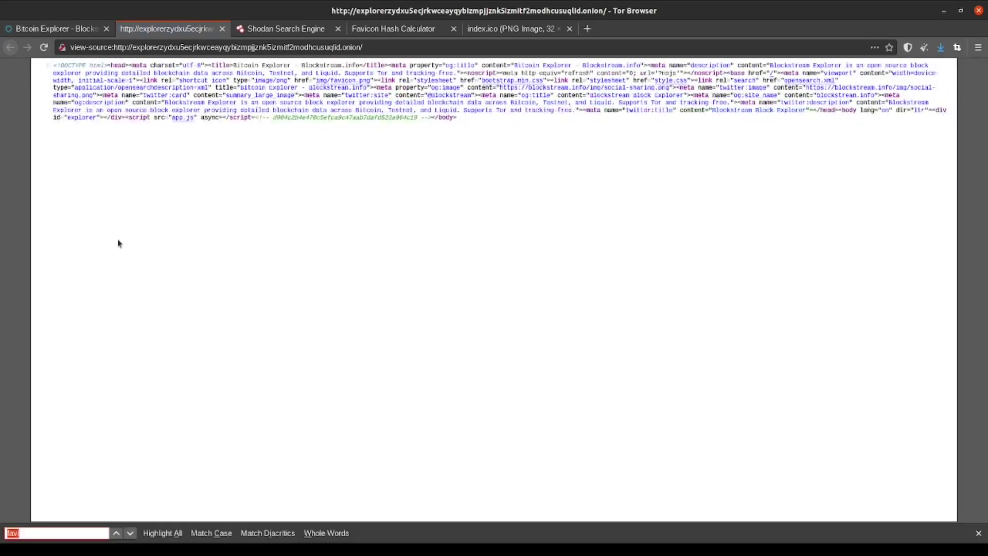
Find 'favi' in the explorer's page source and open img/favicon.png.
type("favi")
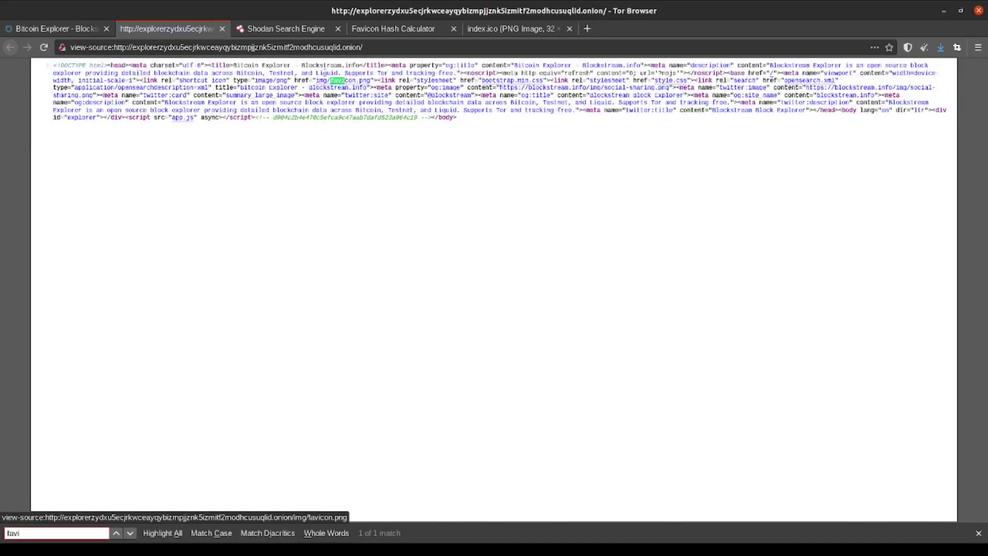
left_click(325, 80)
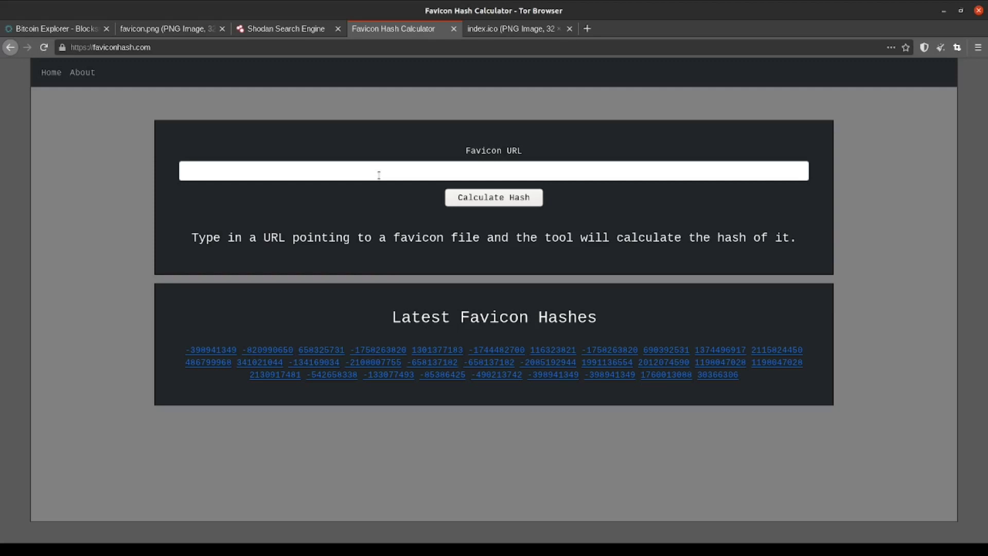
Try hashing the onion favicon URL in faviconhash.com, which gets rejected.
left_click(379, 175)
type("http://explorerzydxu5ecjrkwceayqybizmpjjznk5izmitf2modhcusuqlid.onion/img/favicon.png")
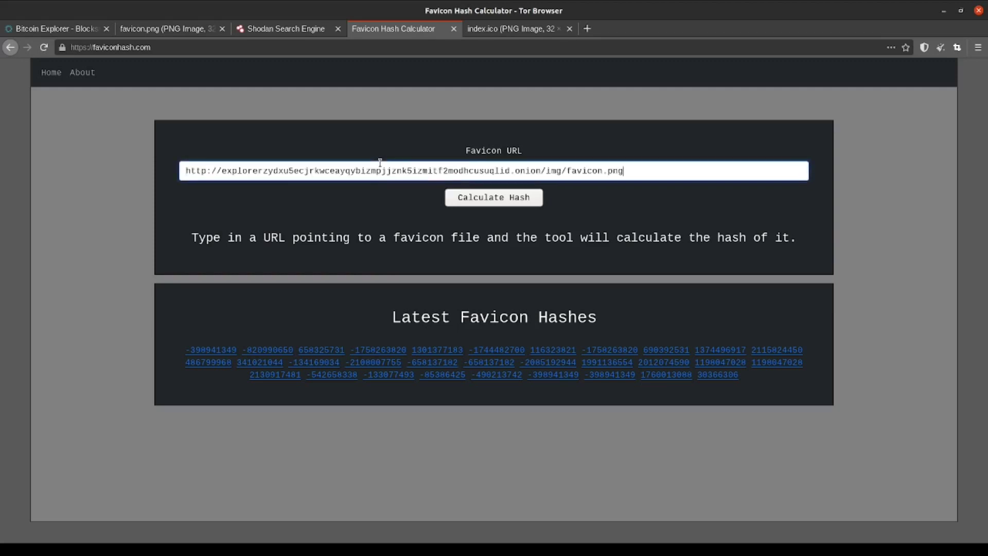
left_click(468, 199)
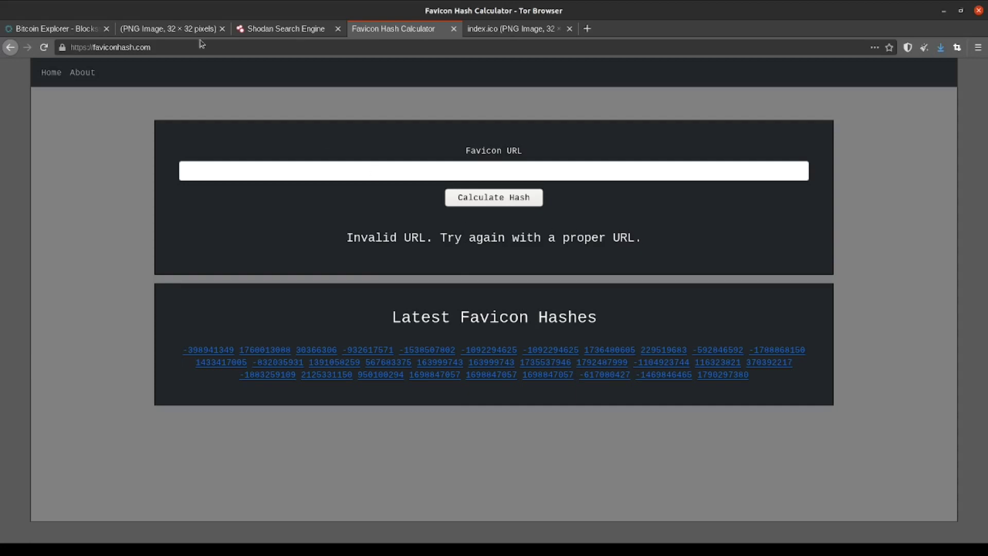
Hash the GitHub-hosted index.ico instead and copy the resulting hash -398941349.
left_click(86, 26)
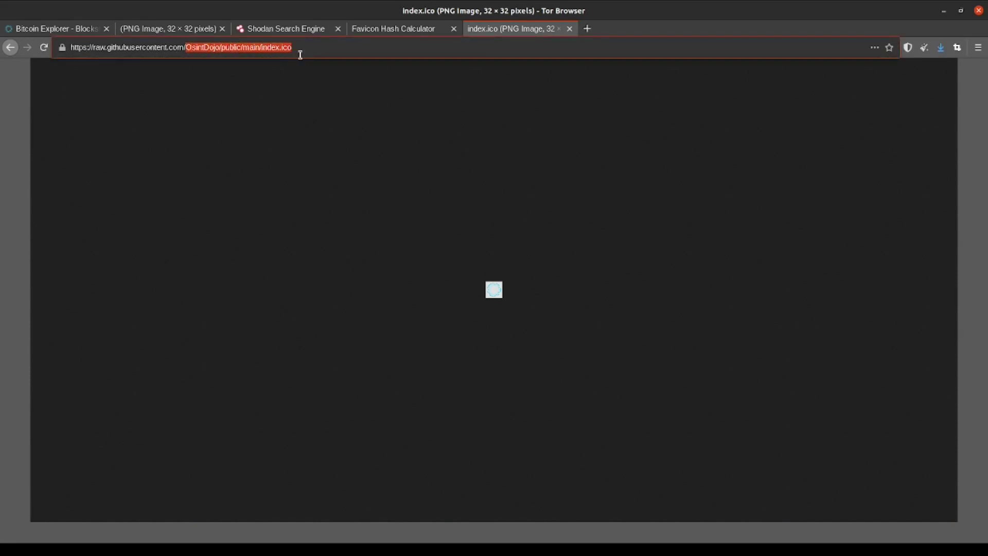
left_click(332, 47)
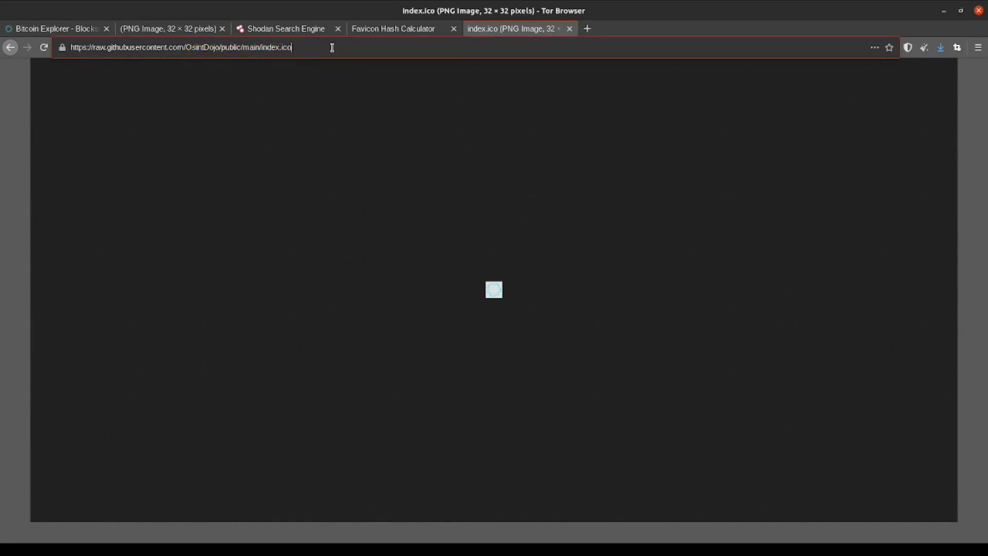
key("ctrl+a")
key("ctrl+c")
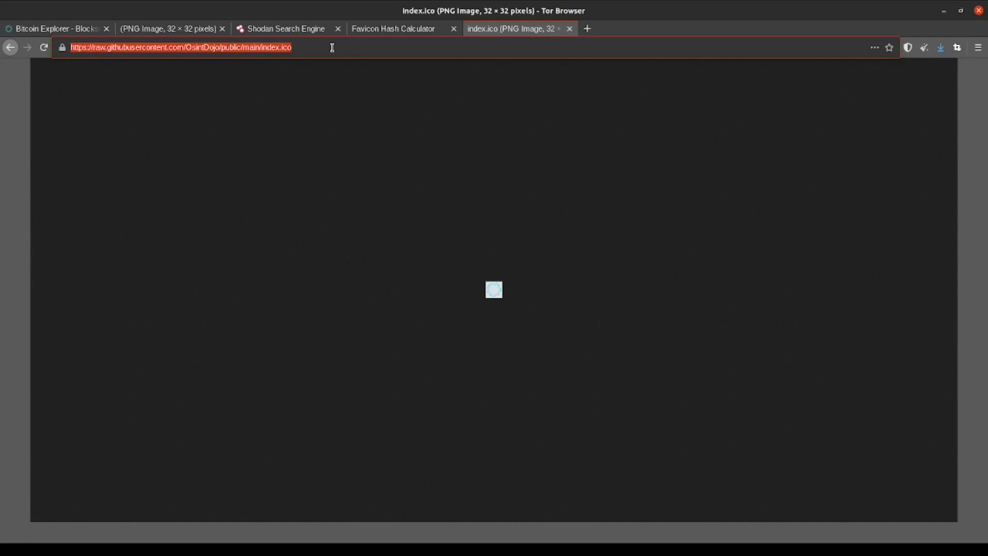
left_click(386, 32)
left_click(385, 168)
key("ctrl+v")
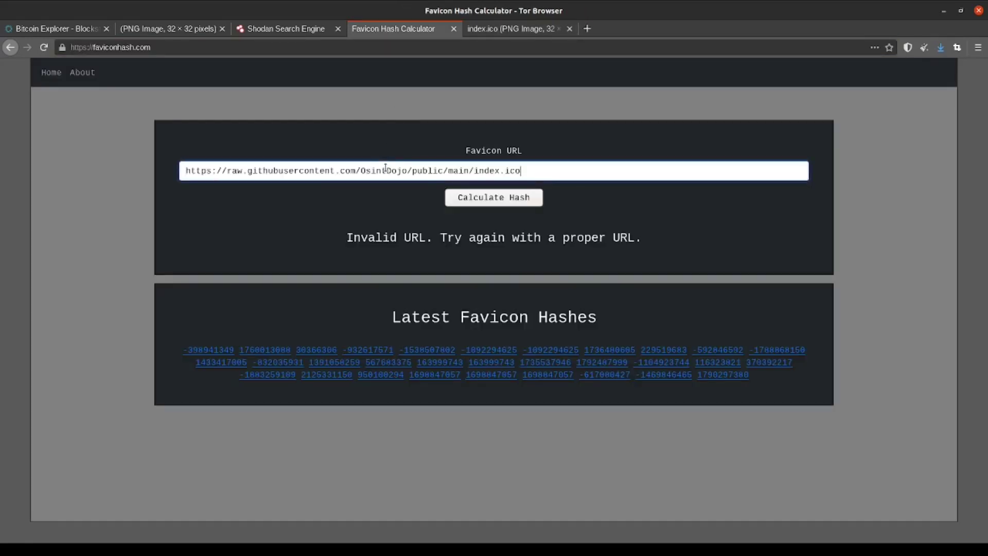
left_click(466, 198)
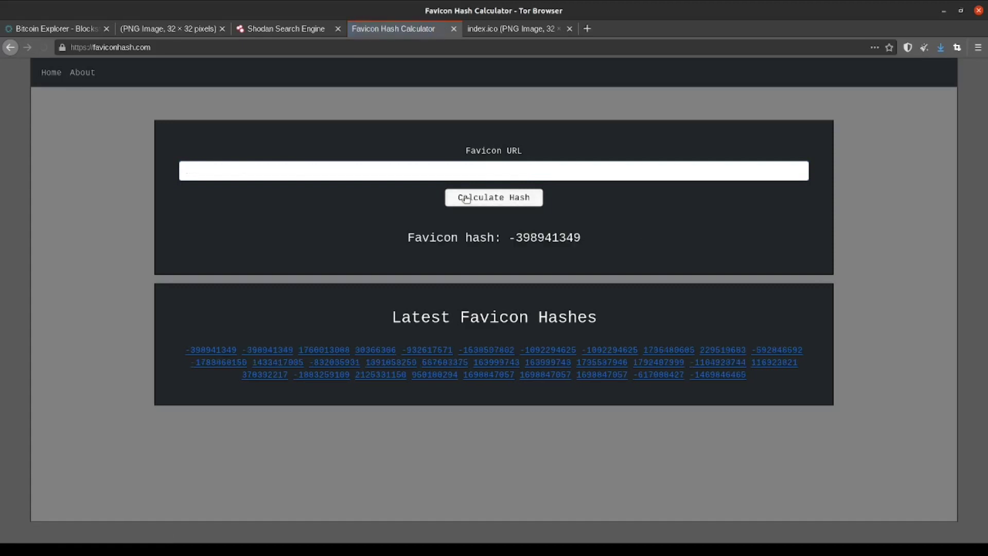
left_click_drag(509, 239, 581, 238)
key("ctrl+c")
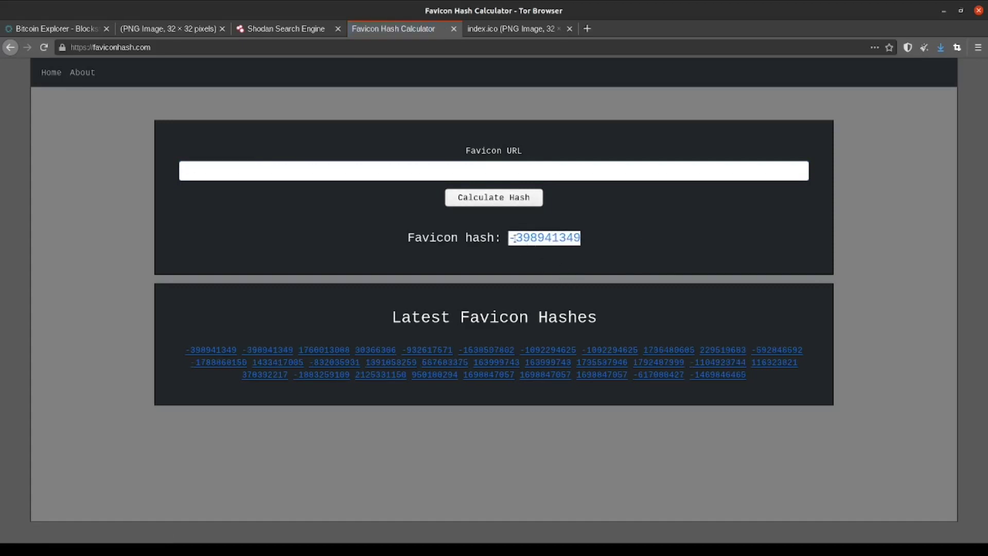
left_click(273, 28)
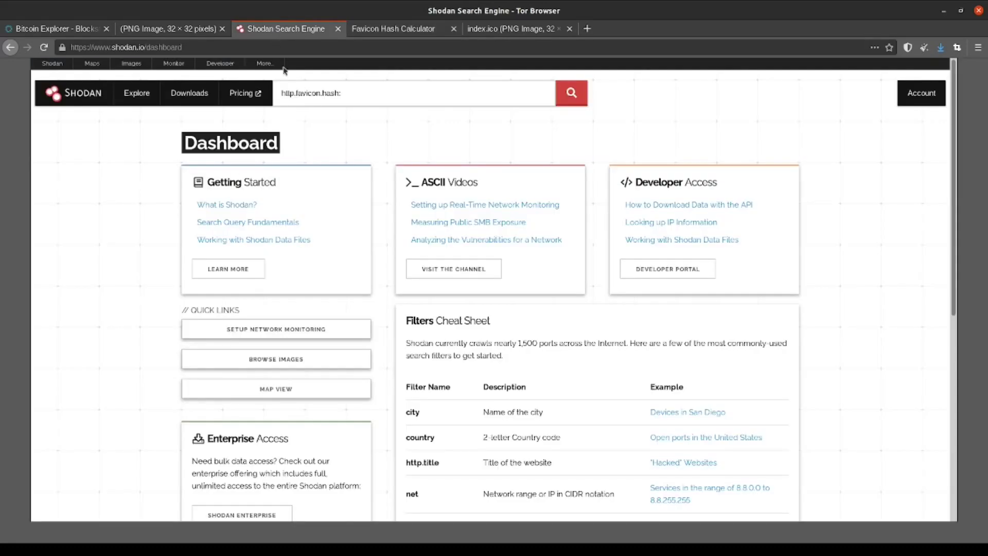
Search Shodan for http.favicon.hash:-398941349, finding two hosts.
left_click(359, 99)
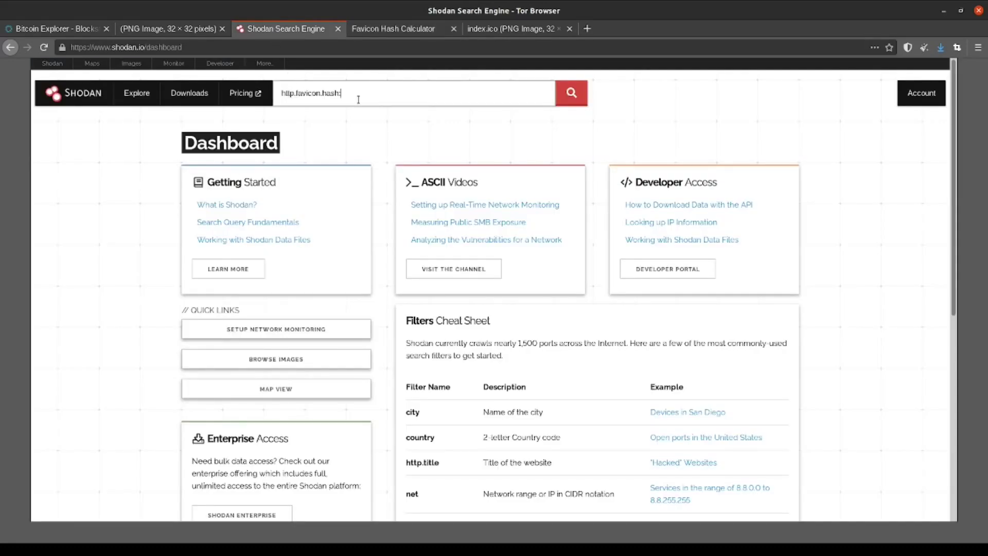
key("ctrl+v")
left_click(572, 94)
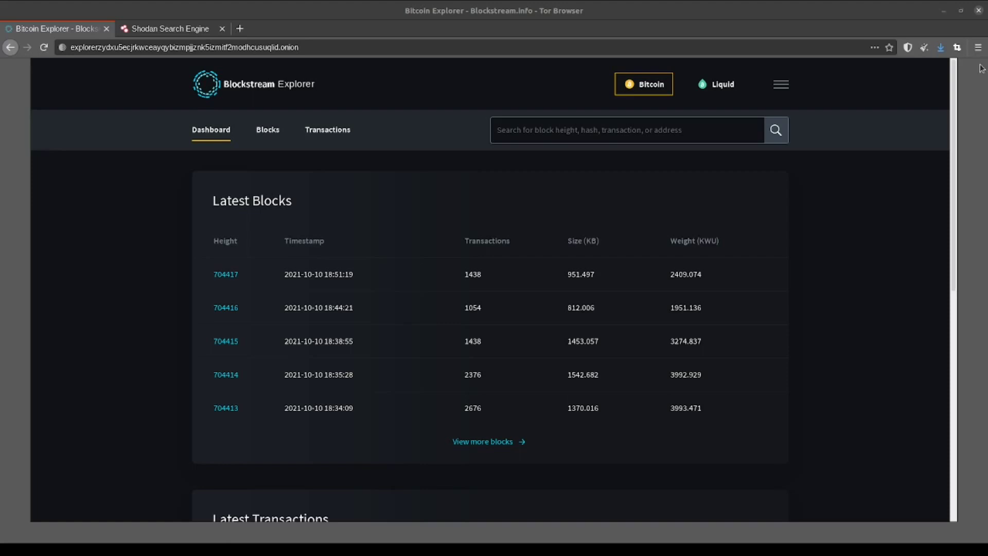
Open the Network monitor in web developer tools and reload the explorer page.
left_click(978, 48)
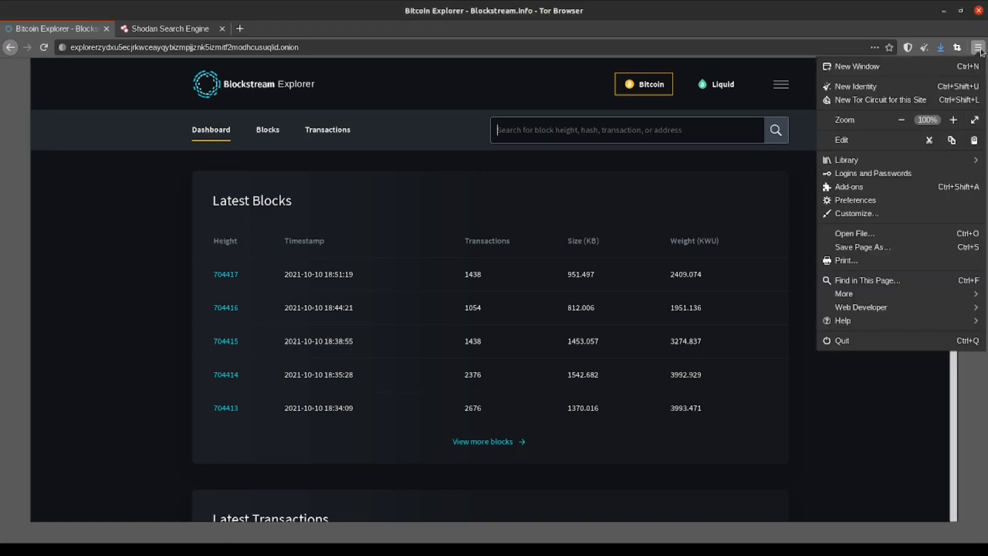
left_click(860, 307)
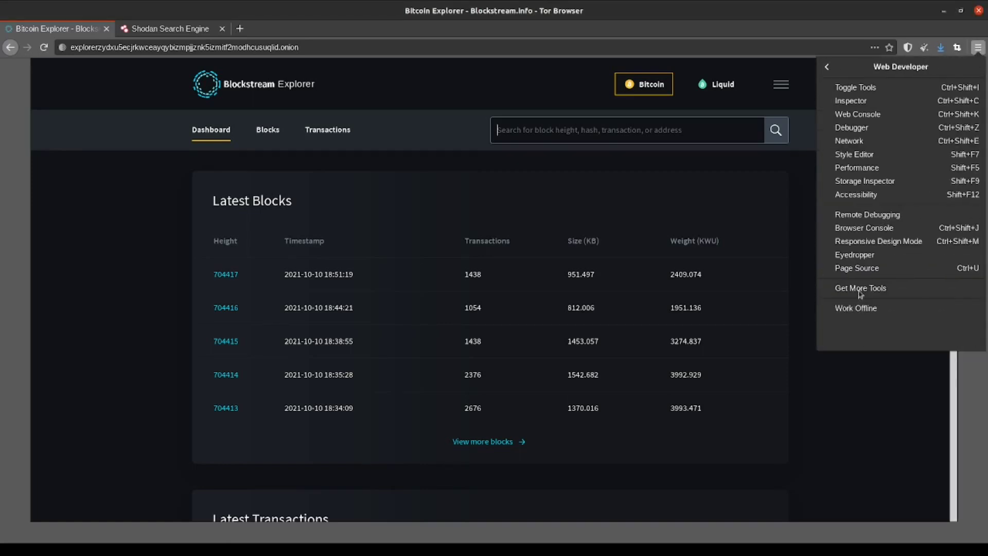
left_click(857, 143)
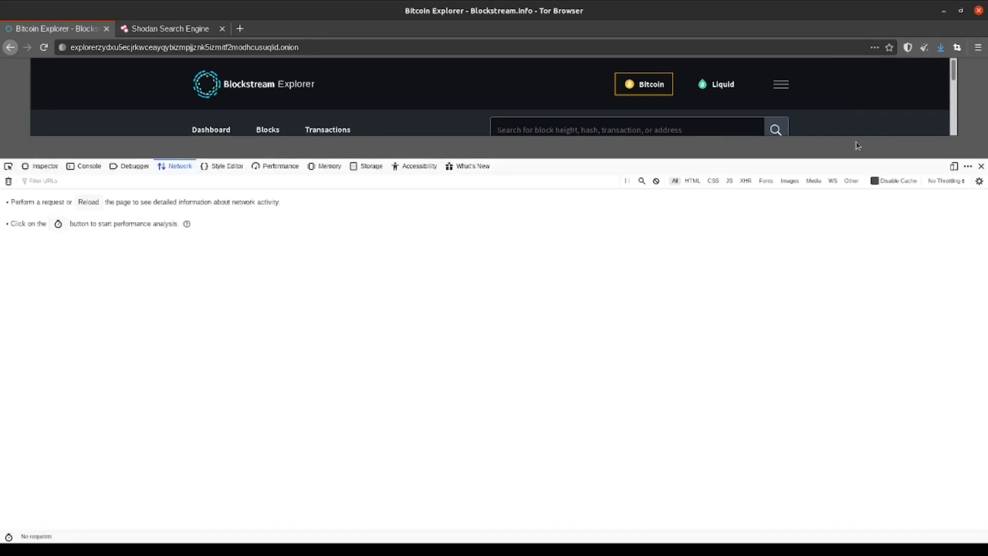
left_click(96, 204)
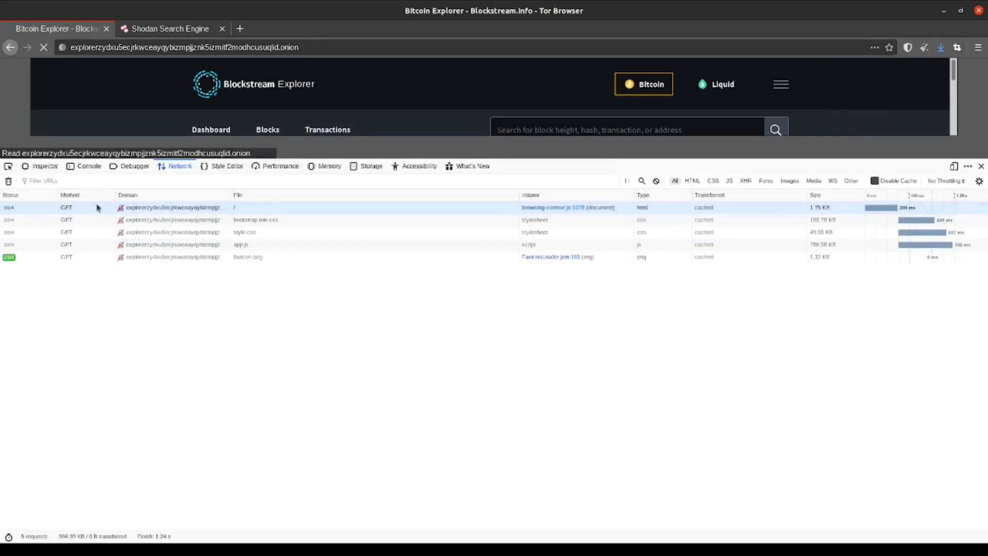
Show the main GET request's headers and copy the Cache-Control: max-age=3600 header.
left_click(180, 208)
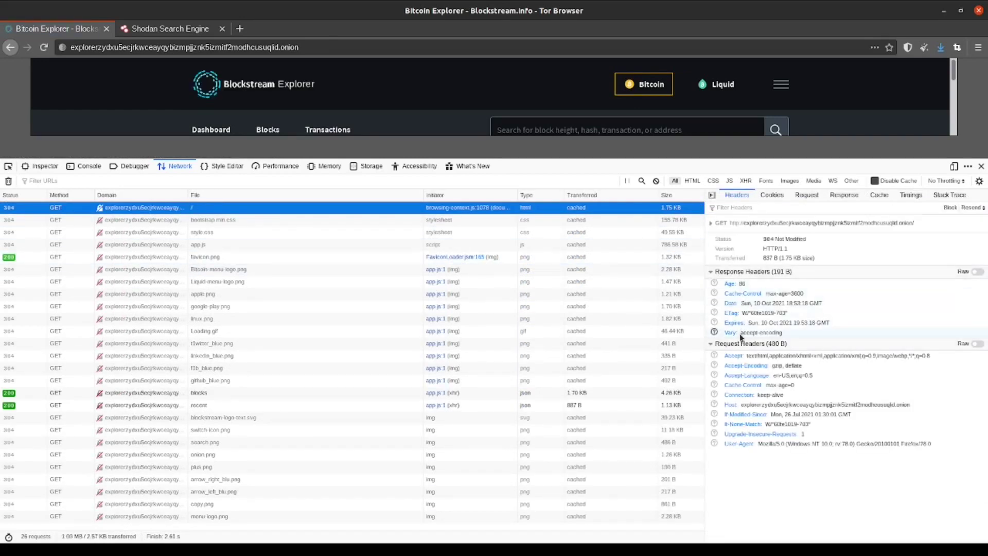
left_click_drag(805, 294, 723, 295)
left_click(723, 294)
right_click(742, 296)
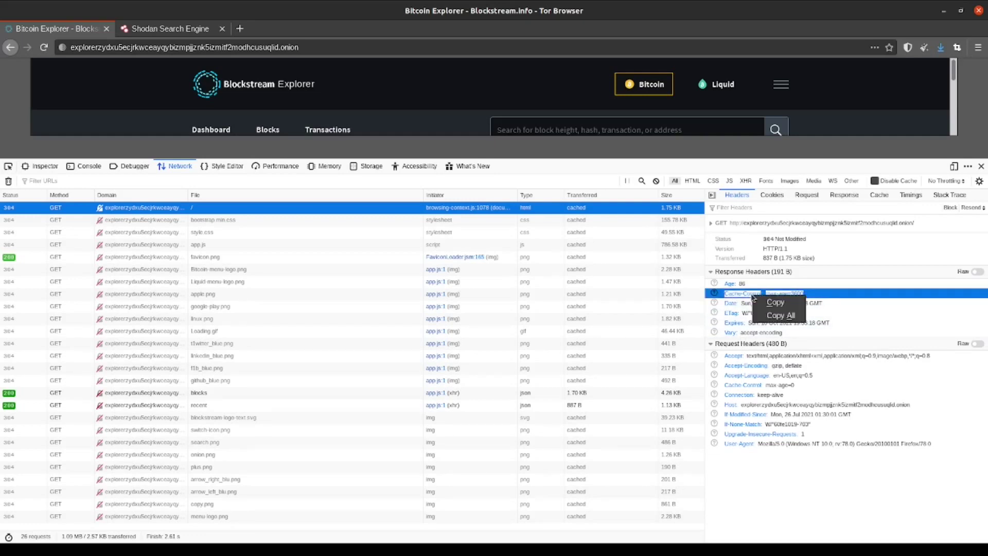
Search Shodan for Cache-Control: max-age=3600.
left_click(763, 301)
left_click(206, 32)
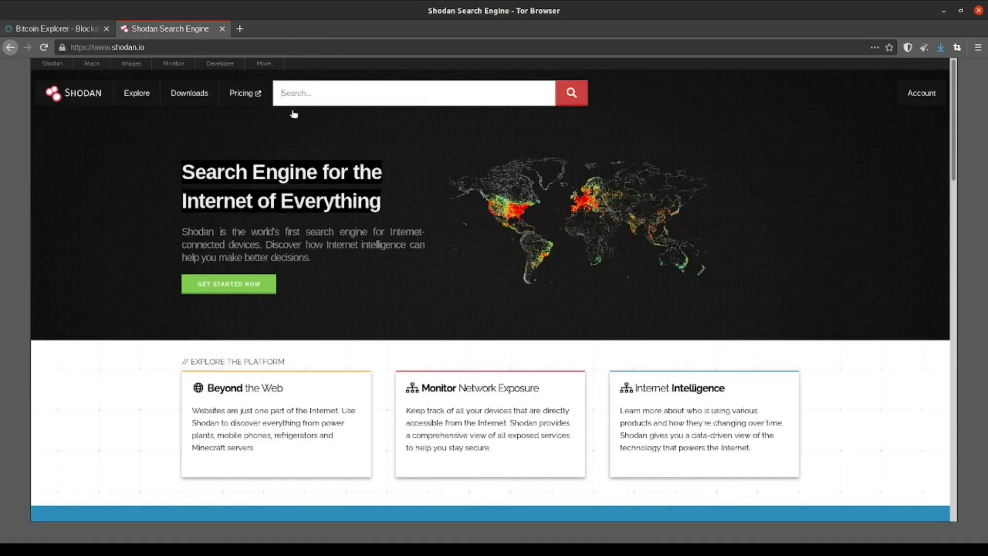
left_click(374, 103)
key("ctrl+v")
key("Return")
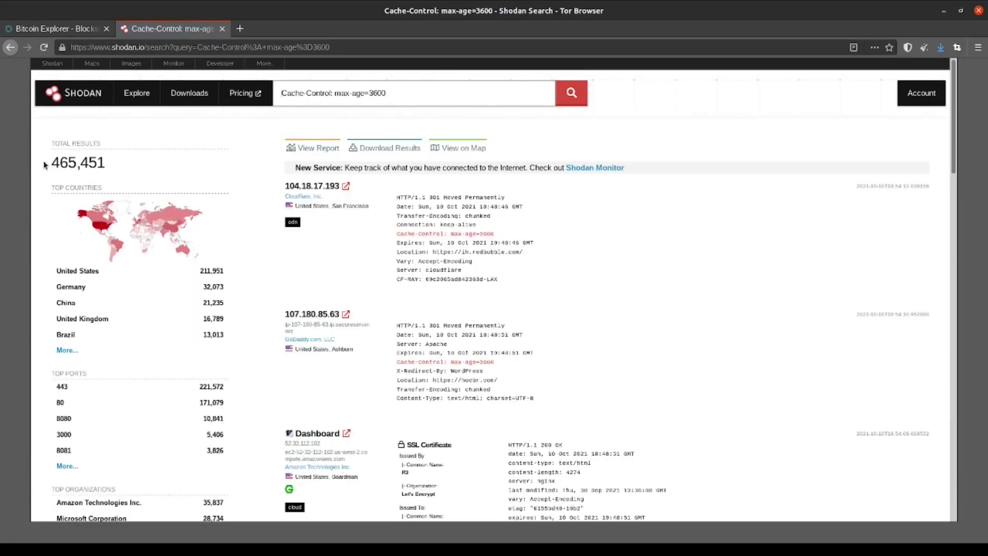
Add the site's Expires header to the query and rerun it, narrowing to 76 hosts.
left_click(72, 35)
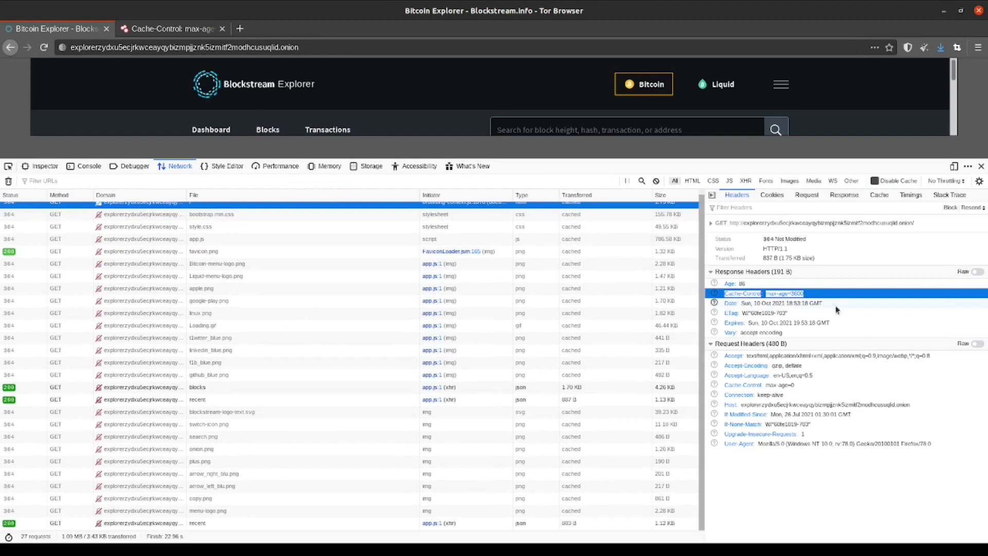
left_click_drag(837, 320, 722, 323)
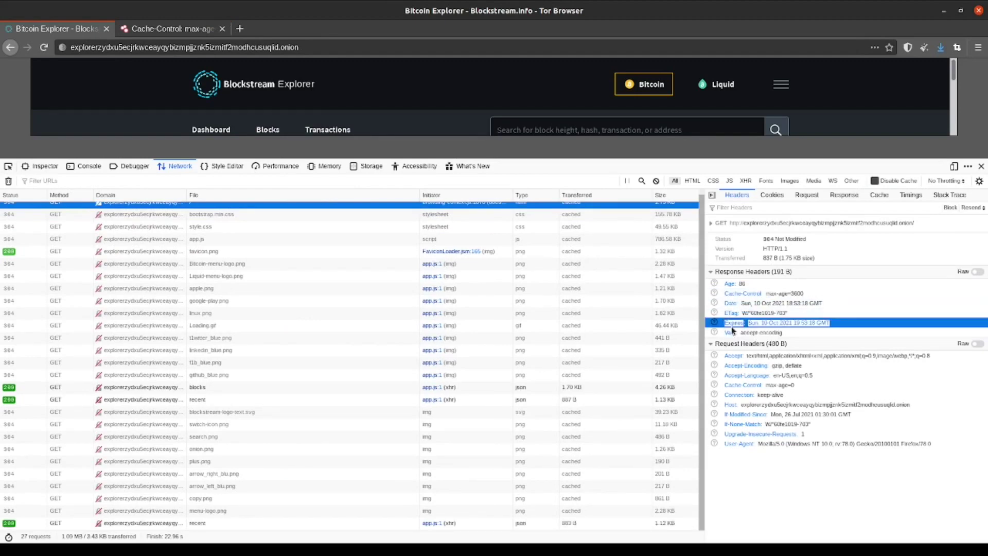
left_click_drag(202, 40, 422, 95)
key("Return")
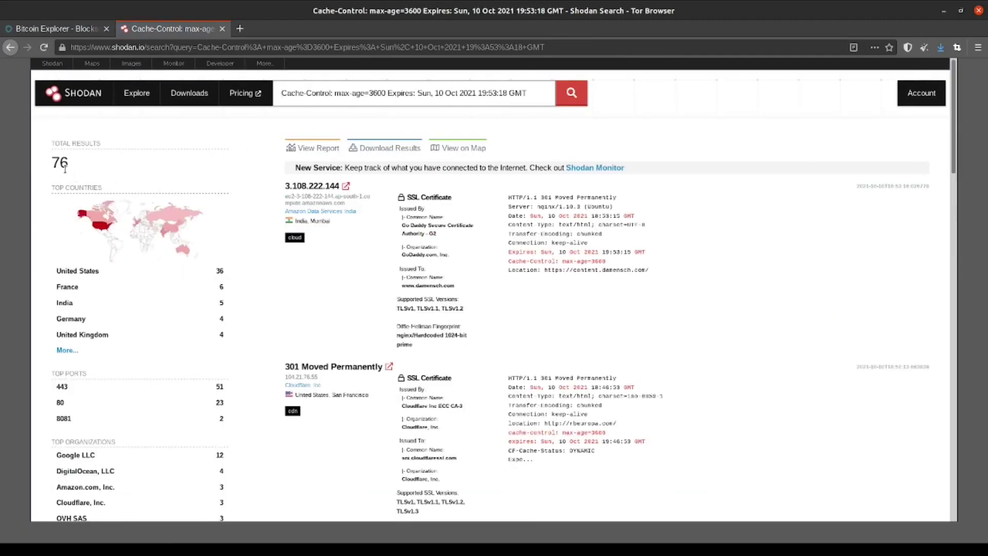
left_click(46, 30)
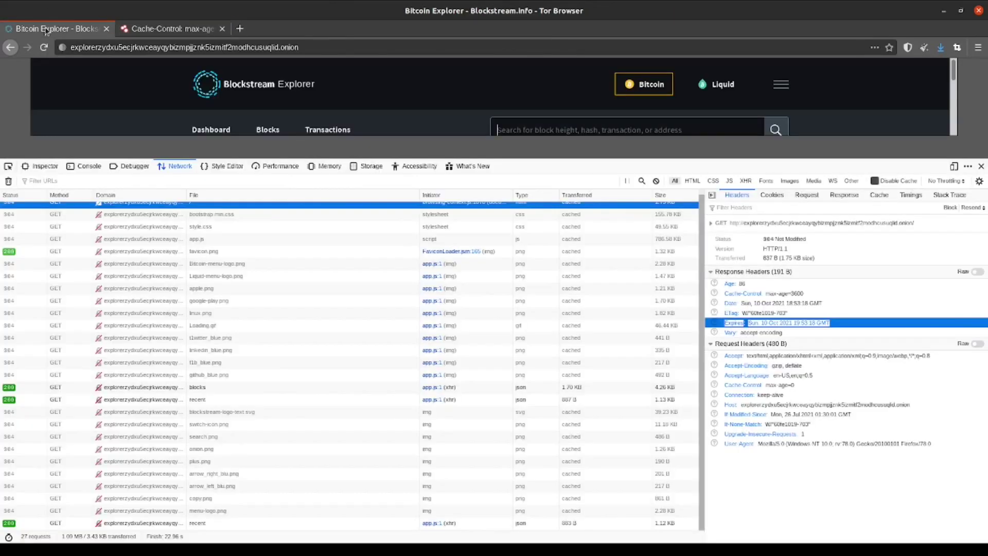
Append the Mon, 26 Jul 2021 01:30:01 GMT header to the query, renaming it Last-Modified.
left_click(777, 489)
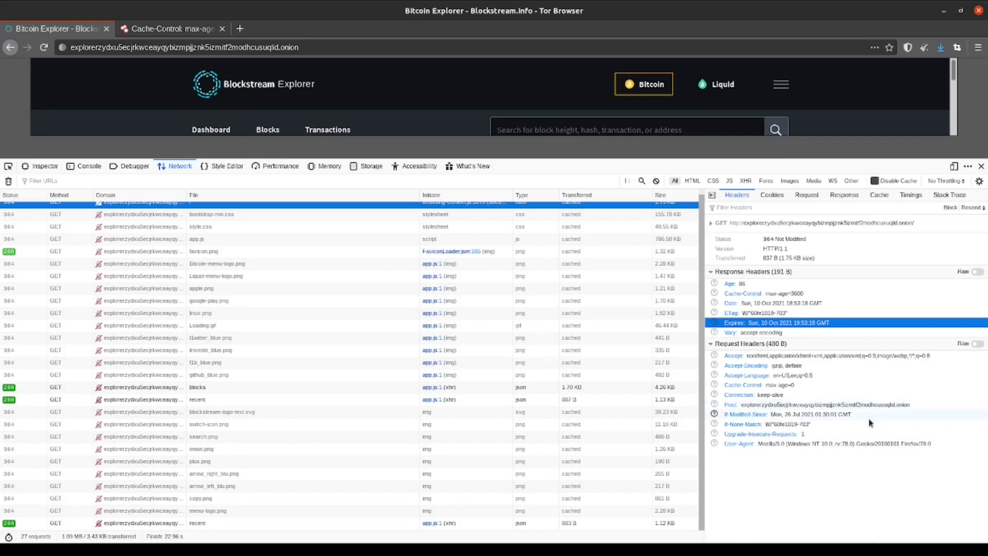
left_click_drag(865, 415, 722, 417)
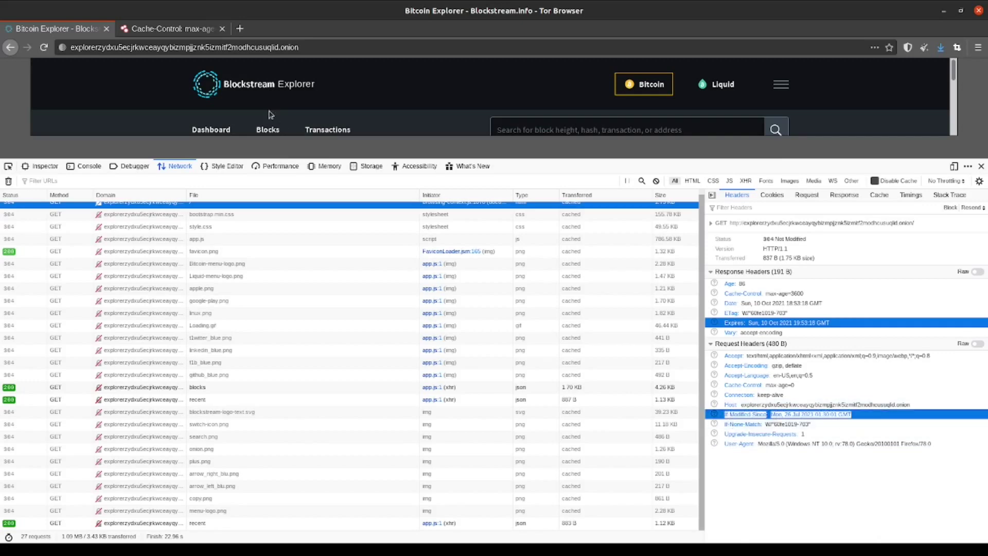
left_click(176, 29)
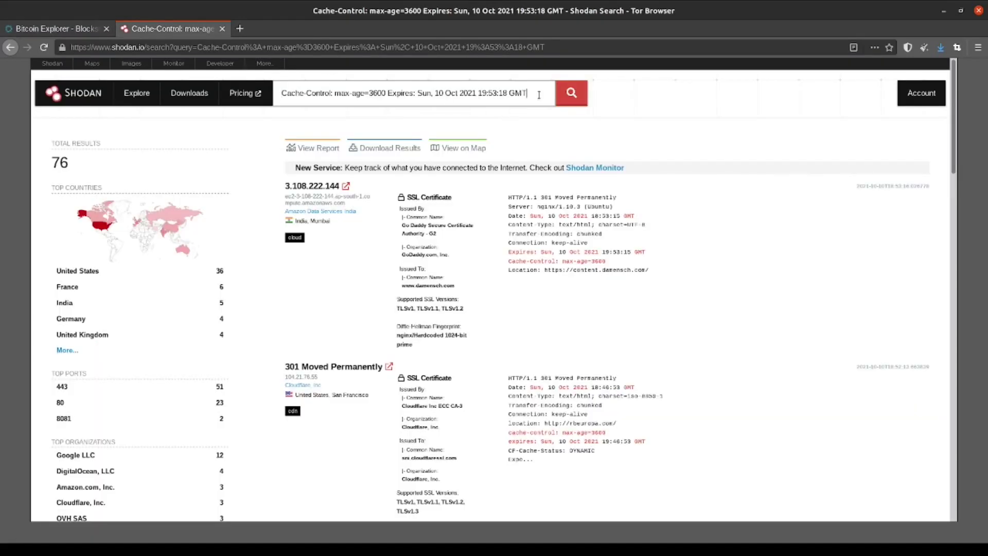
key("ctrl+v")
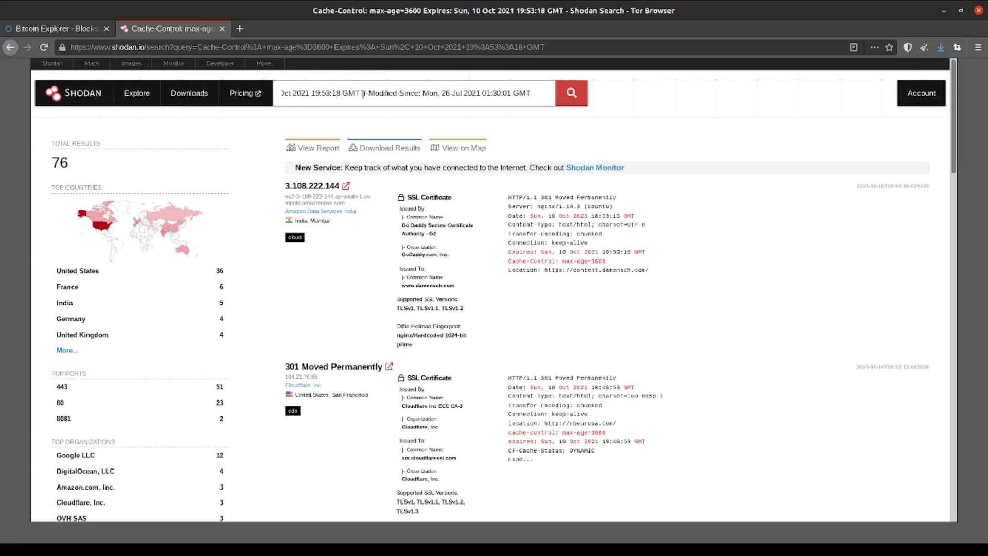
left_click_drag(363, 94, 418, 98)
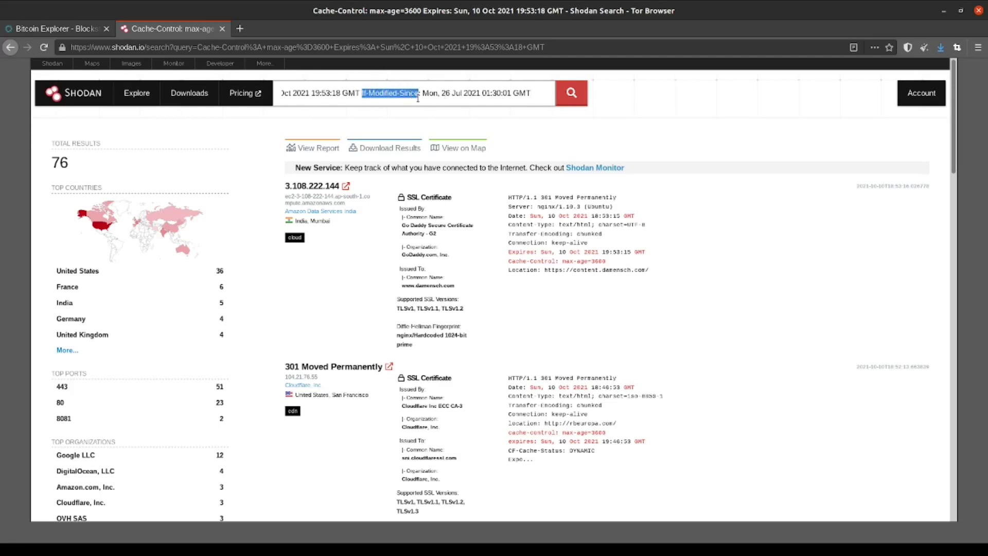
type("Last-Modific")
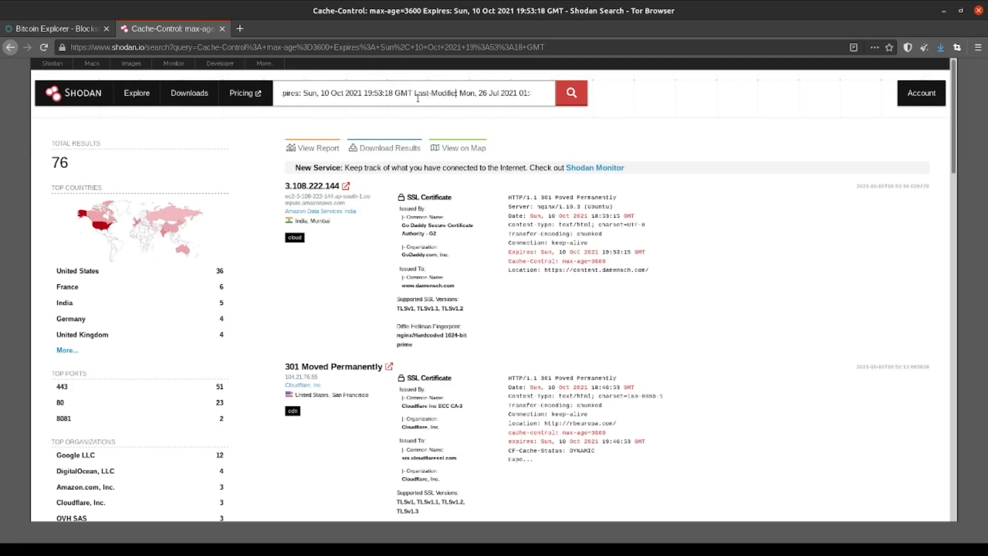
type("ed")
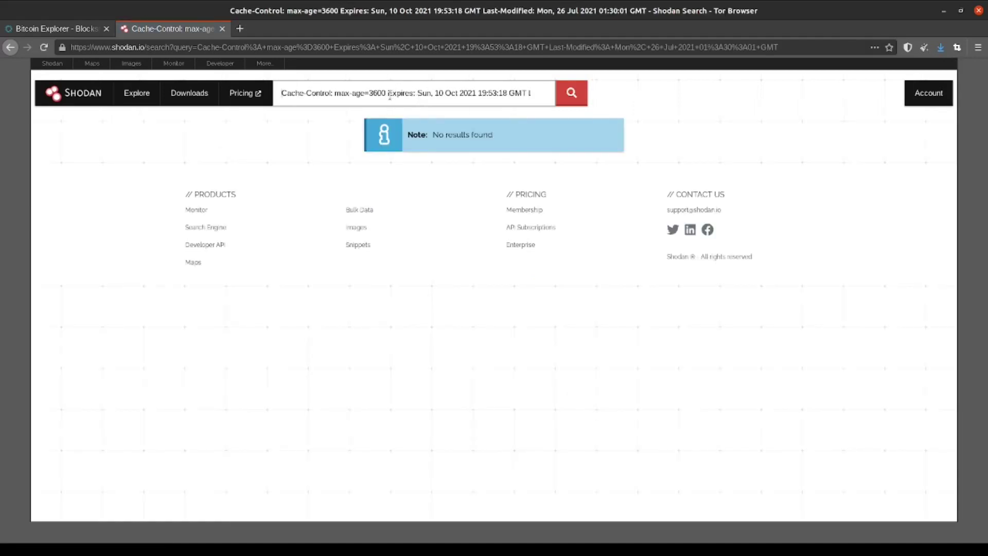
Delete the Expires date, rerun for 17 results, and open the 35.201.74.156 Bitcoin Explorer host.
left_click_drag(387, 93, 423, 86)
key("BackSpace")
key("Return")
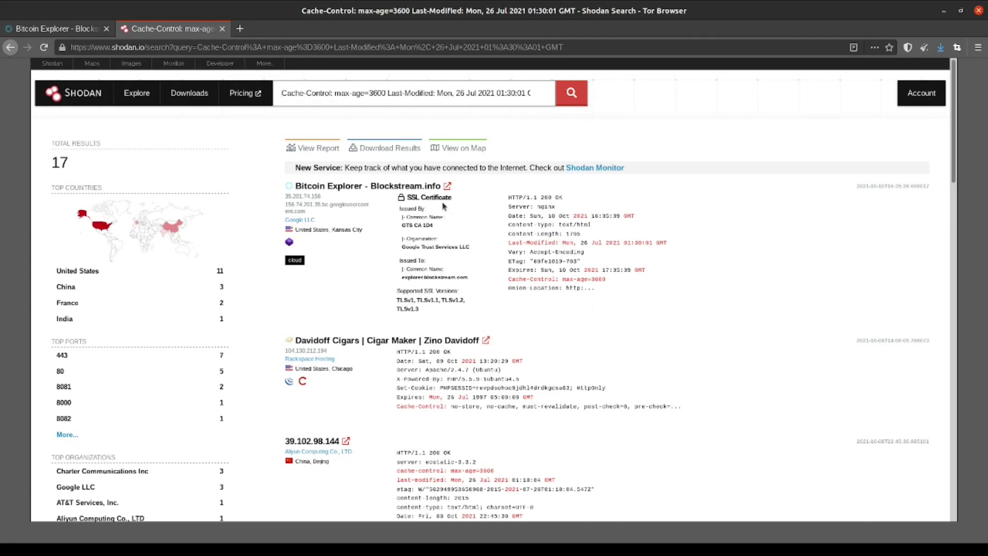
left_click(353, 186)
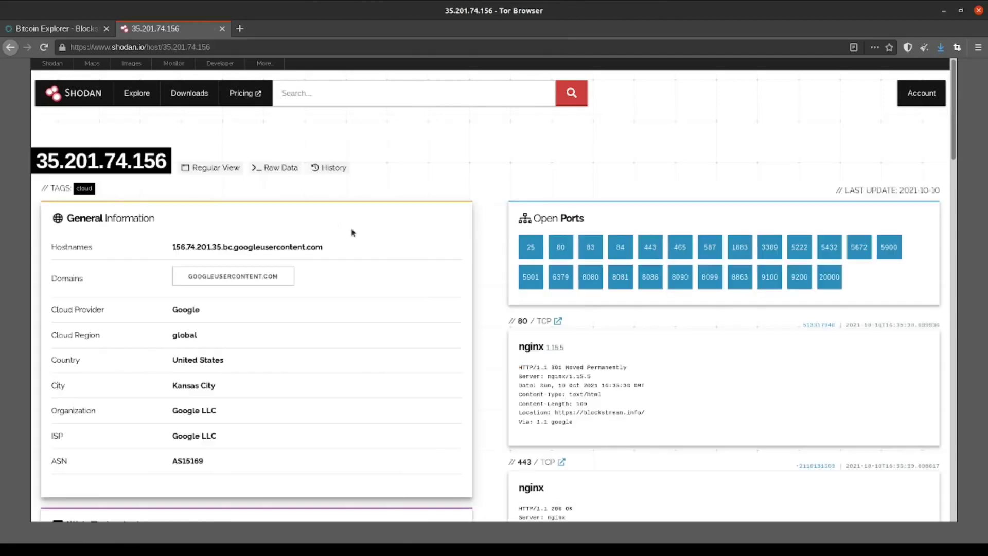
Scroll to the port 443 nginx banner and compare its Expires time, 17:35:39 GMT, with the onion site's headers.
scroll(599, 376, "down", 1)
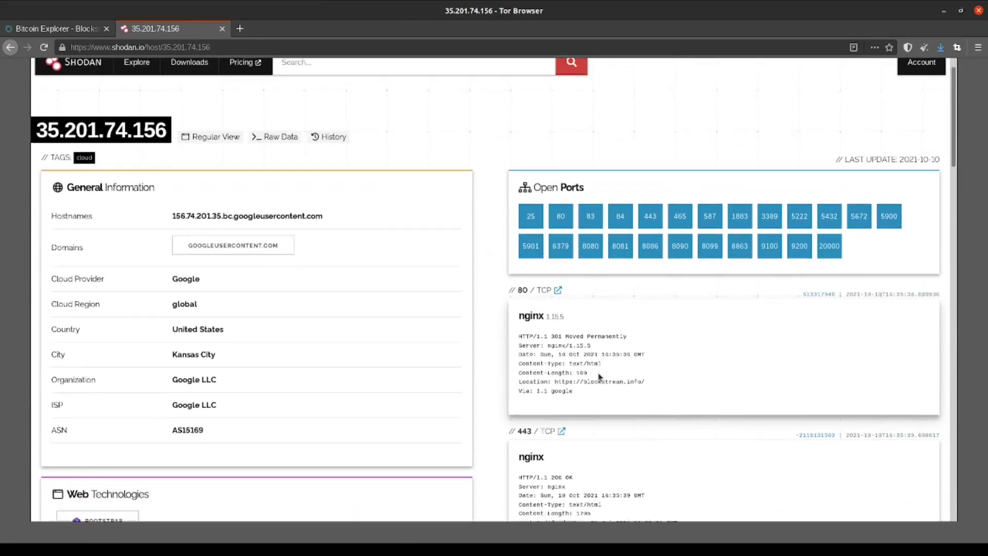
scroll(598, 377, "down", 5)
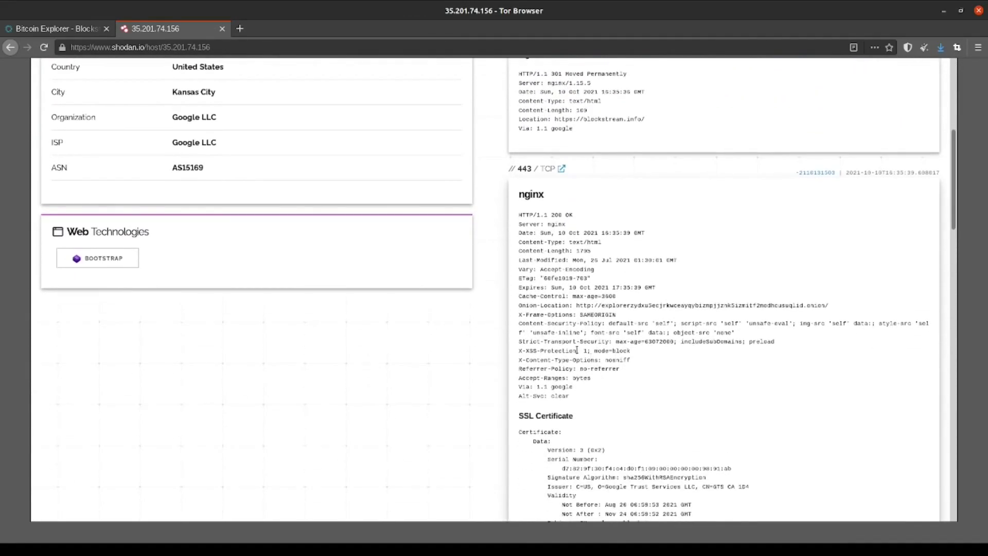
left_click(49, 28)
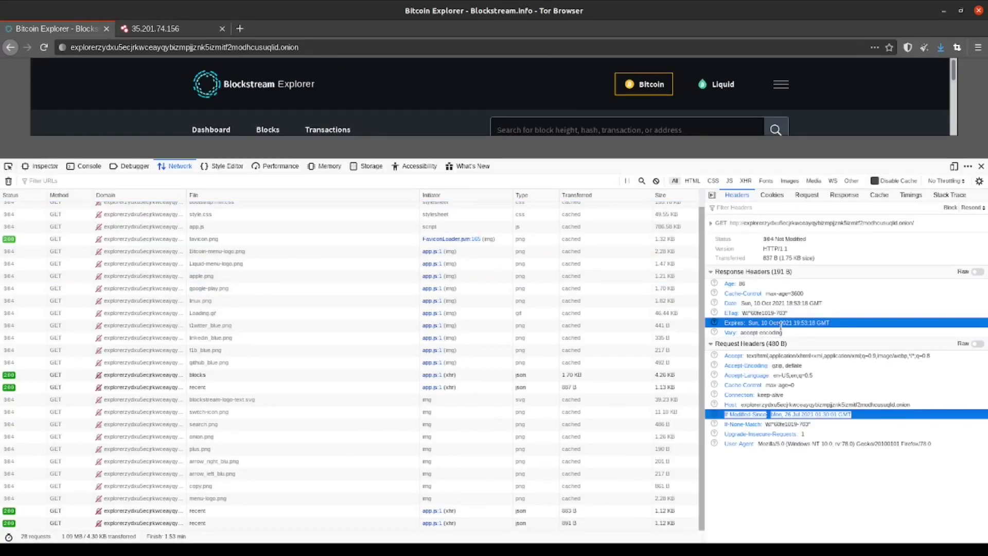
left_click(155, 29)
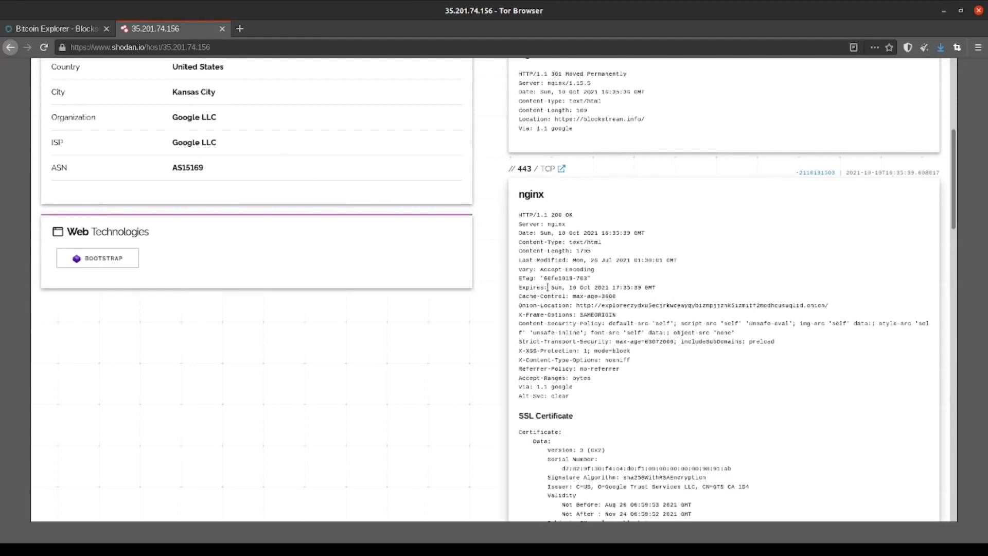
mouse_move(613, 287)
left_mouse_down()
mouse_move(658, 288)
mouse_move(612, 288)
left_mouse_up()
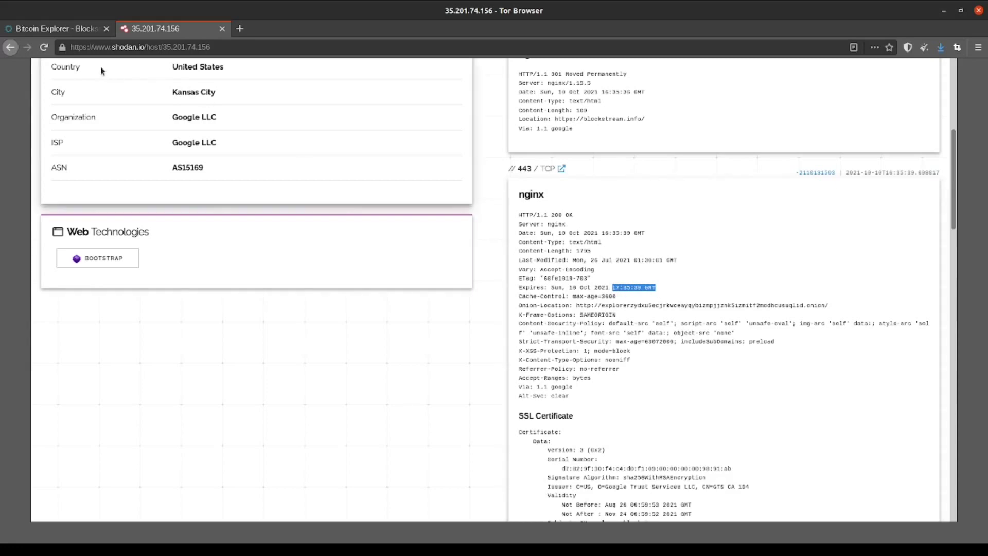
Match the banner's Last-Modified line, Mon, 26 Jul 2021 01:30:01 GMT, against the onion site's headers.
left_click(63, 30)
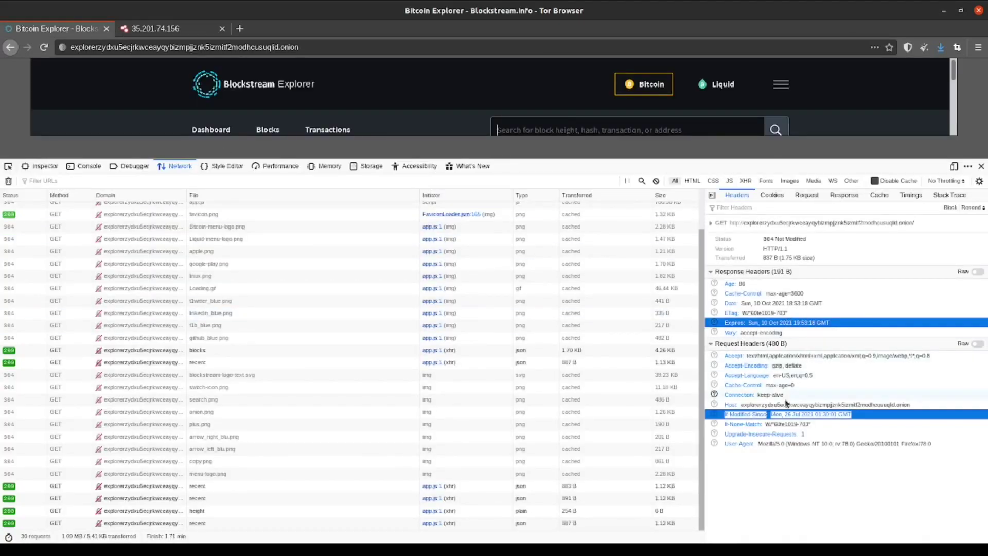
left_click(750, 416)
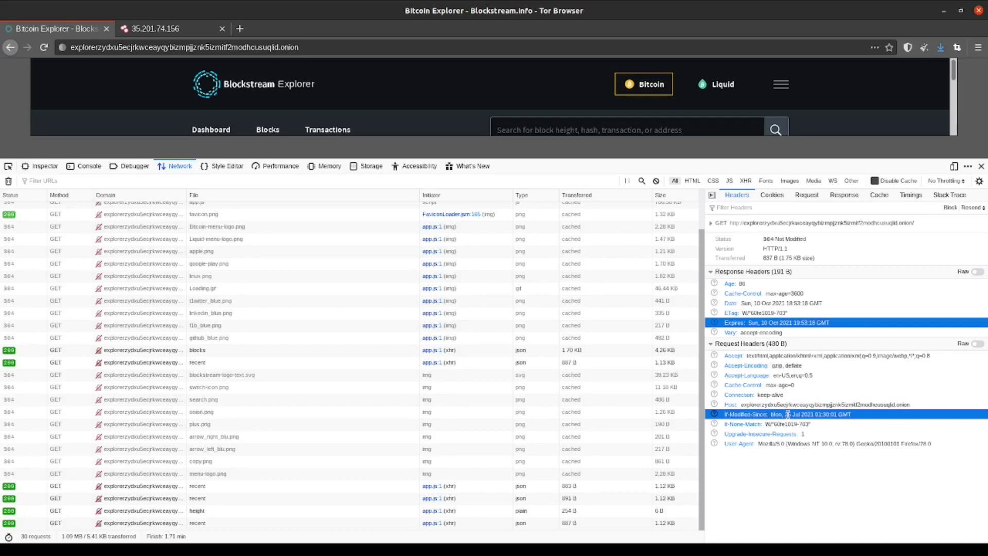
left_click(203, 29)
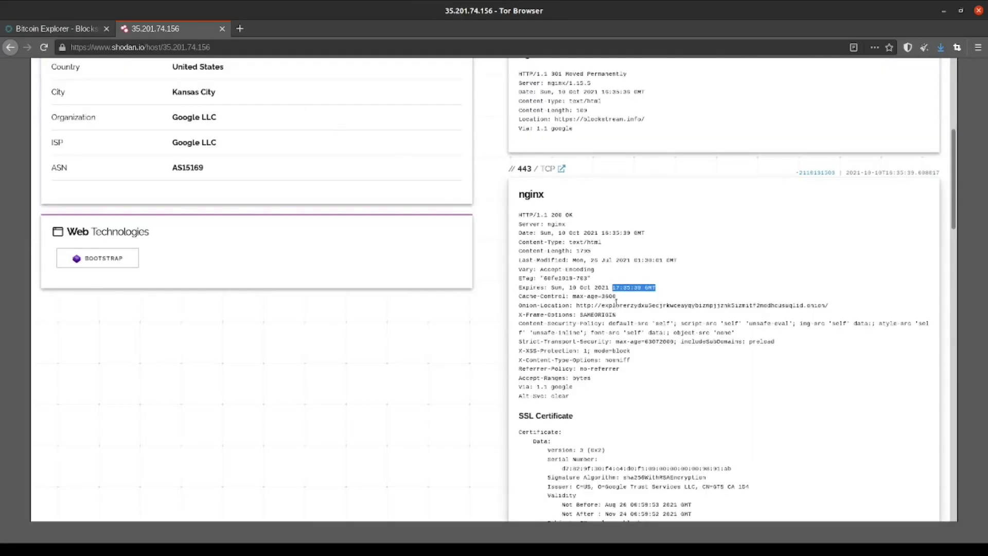
left_click_drag(678, 262, 519, 262)
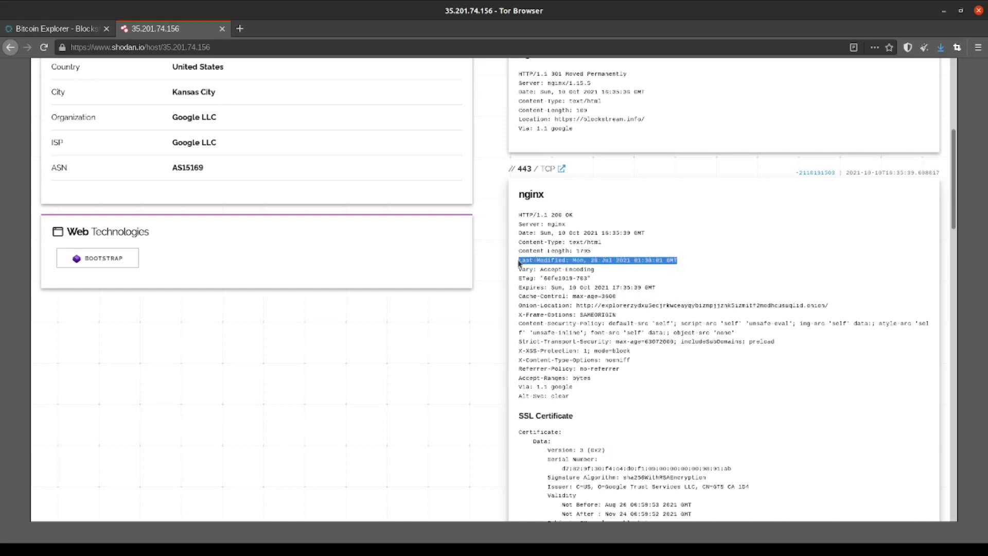